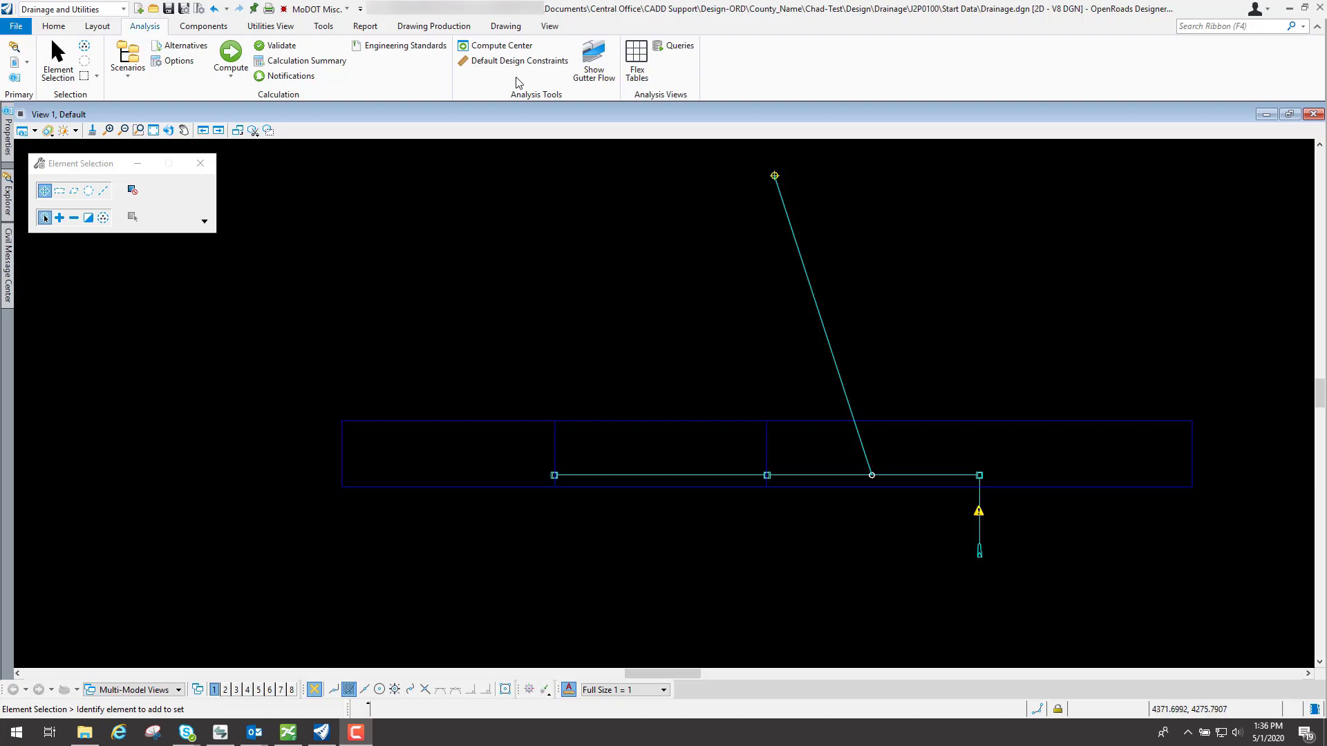
- Show the GVF-Rational calculation summary for the NE Base Analysis - 25 Year Storm scenario from Compute Center
{"action": "left_click", "coordinate": [497, 46]}
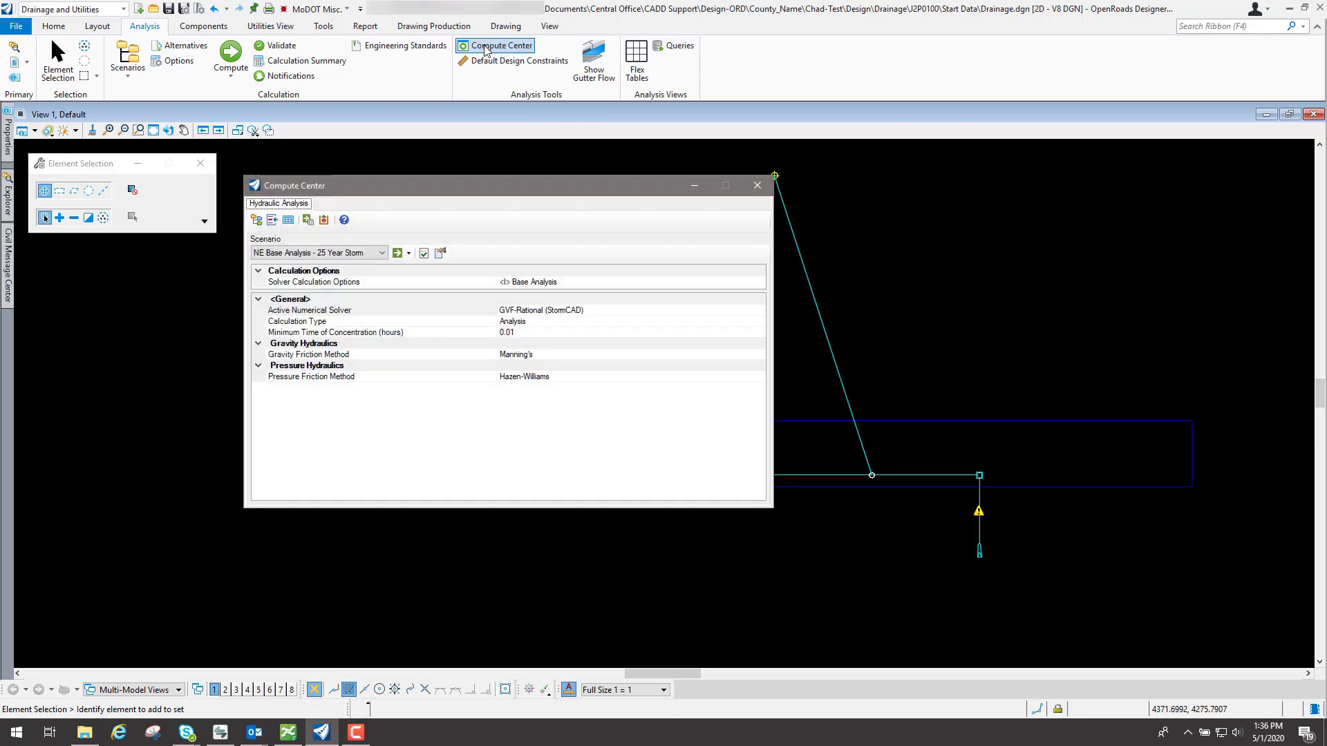
{"action": "left_click", "coordinate": [307, 220]}
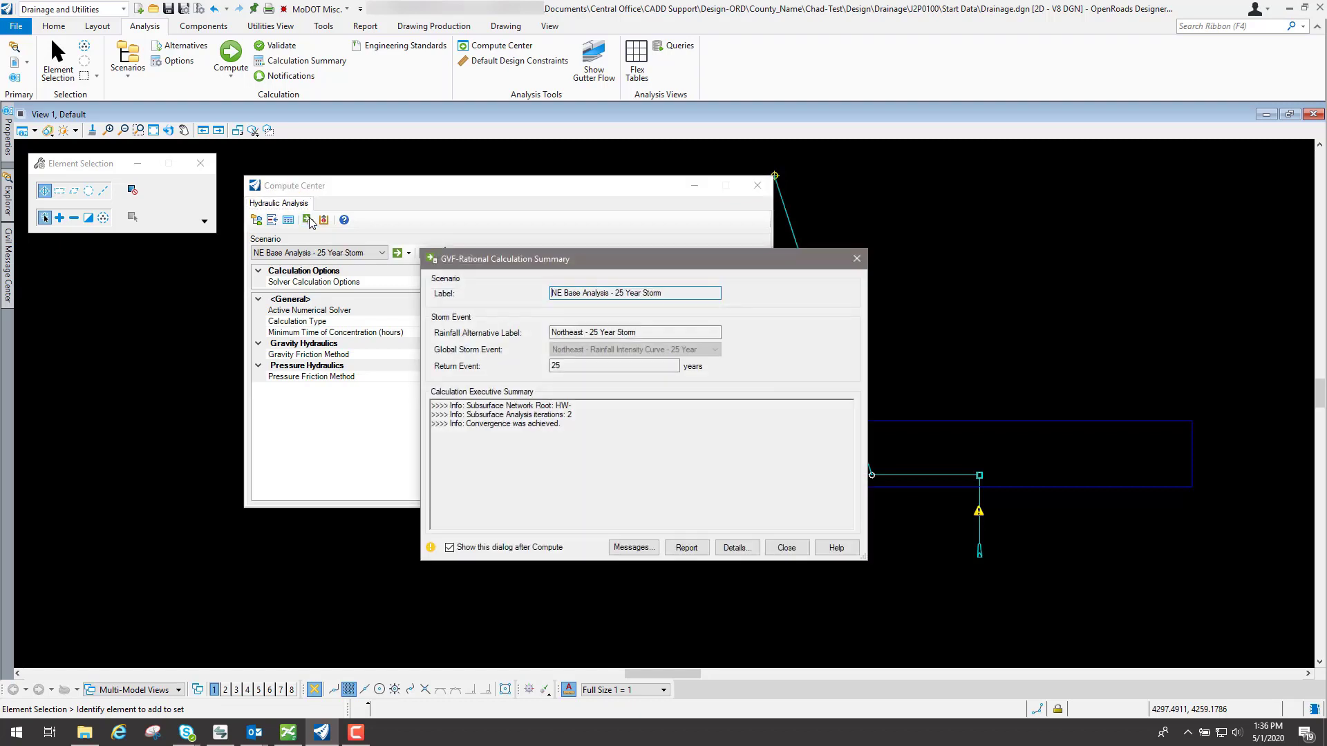
{"action": "left_click_drag", "start_coordinate": [619, 264], "coordinate": [626, 251]}
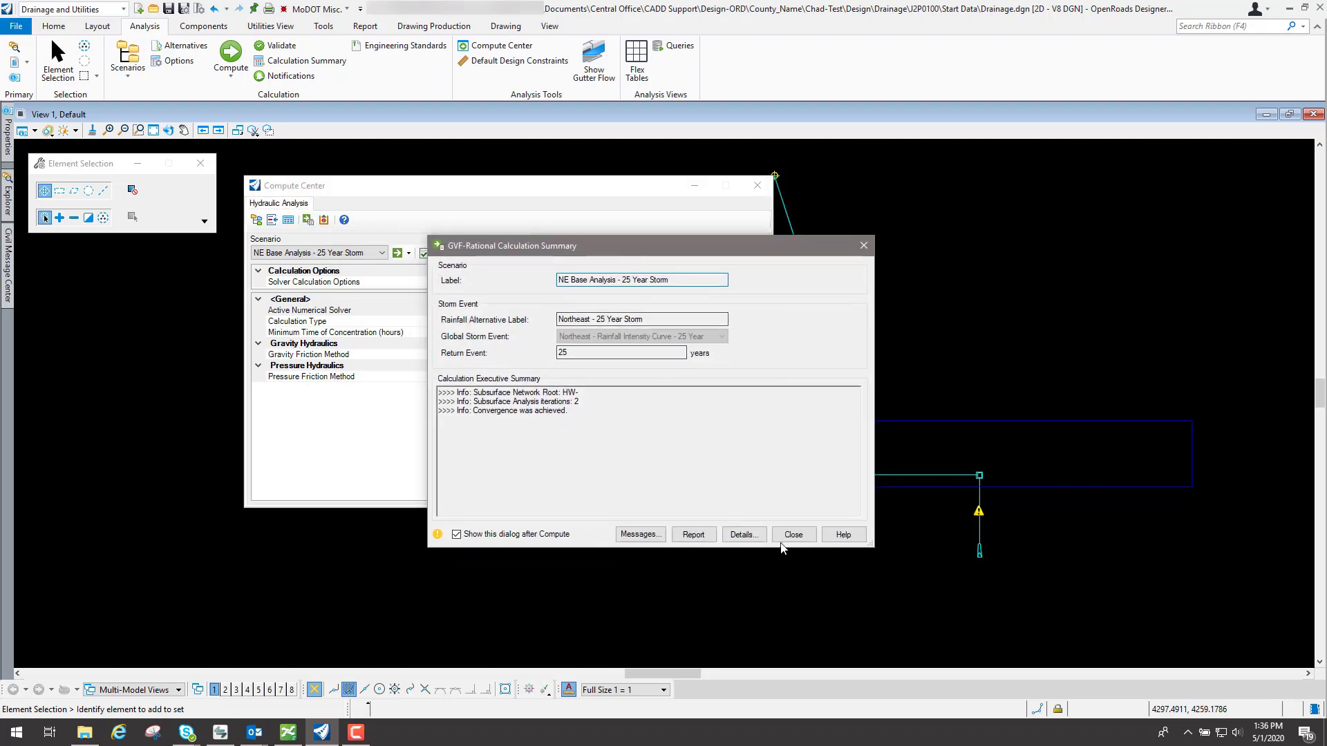
- Review the detailed catchment, link, node and inlet results, then close both calculation summaries
{"action": "left_click", "coordinate": [741, 536]}
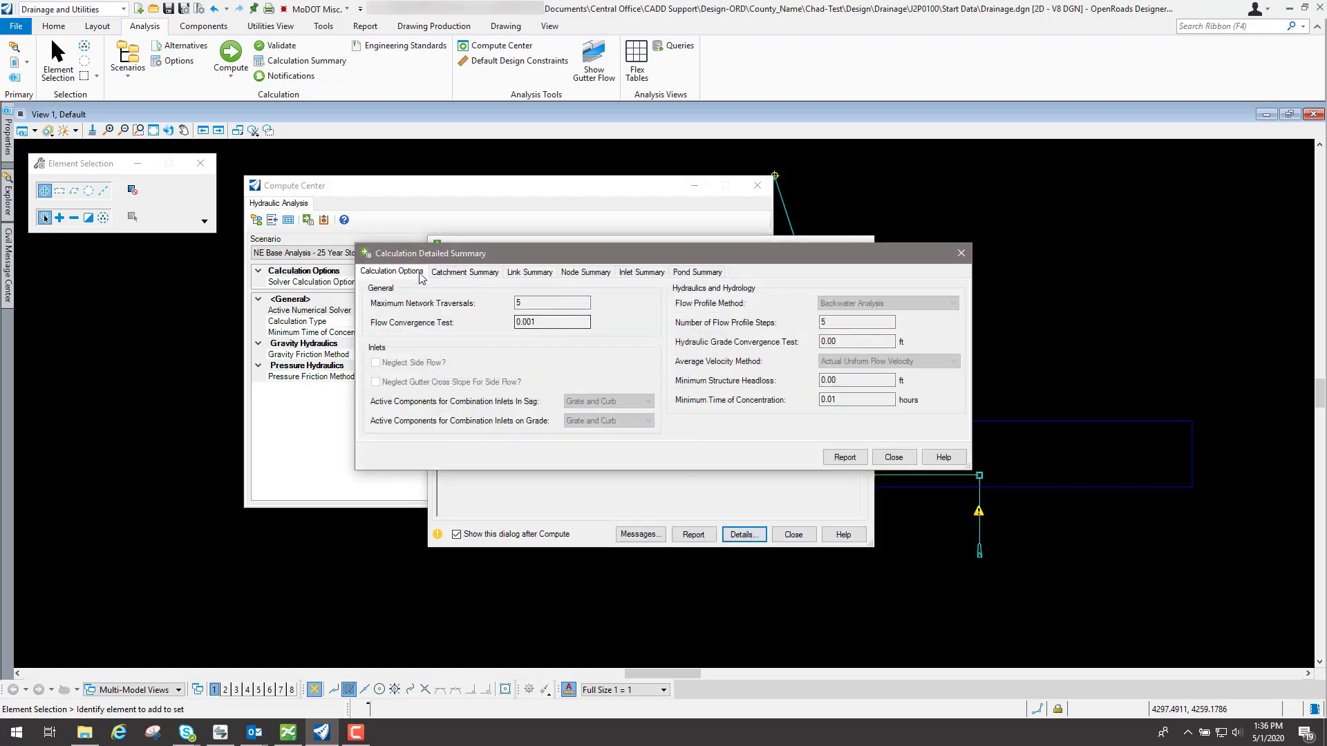
{"action": "left_click", "coordinate": [462, 276]}
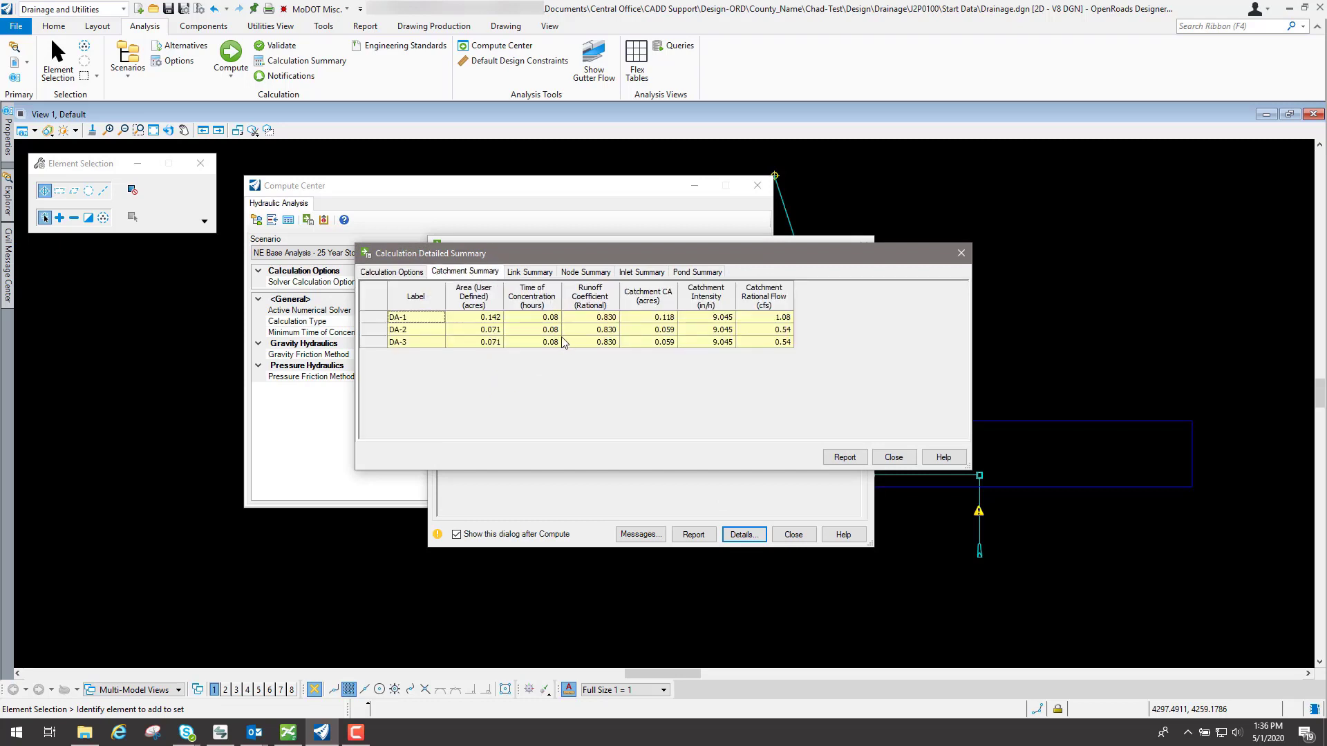
{"action": "left_click", "coordinate": [533, 276]}
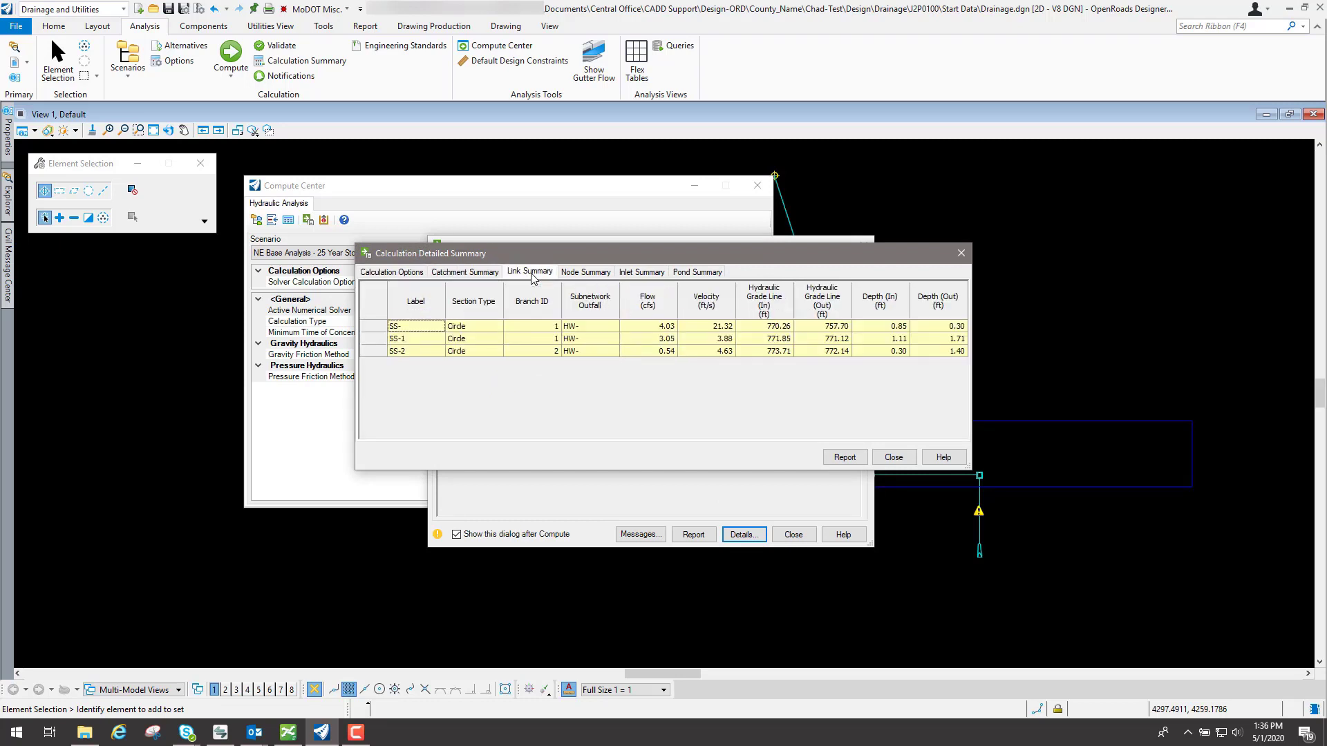
{"action": "left_click", "coordinate": [594, 276]}
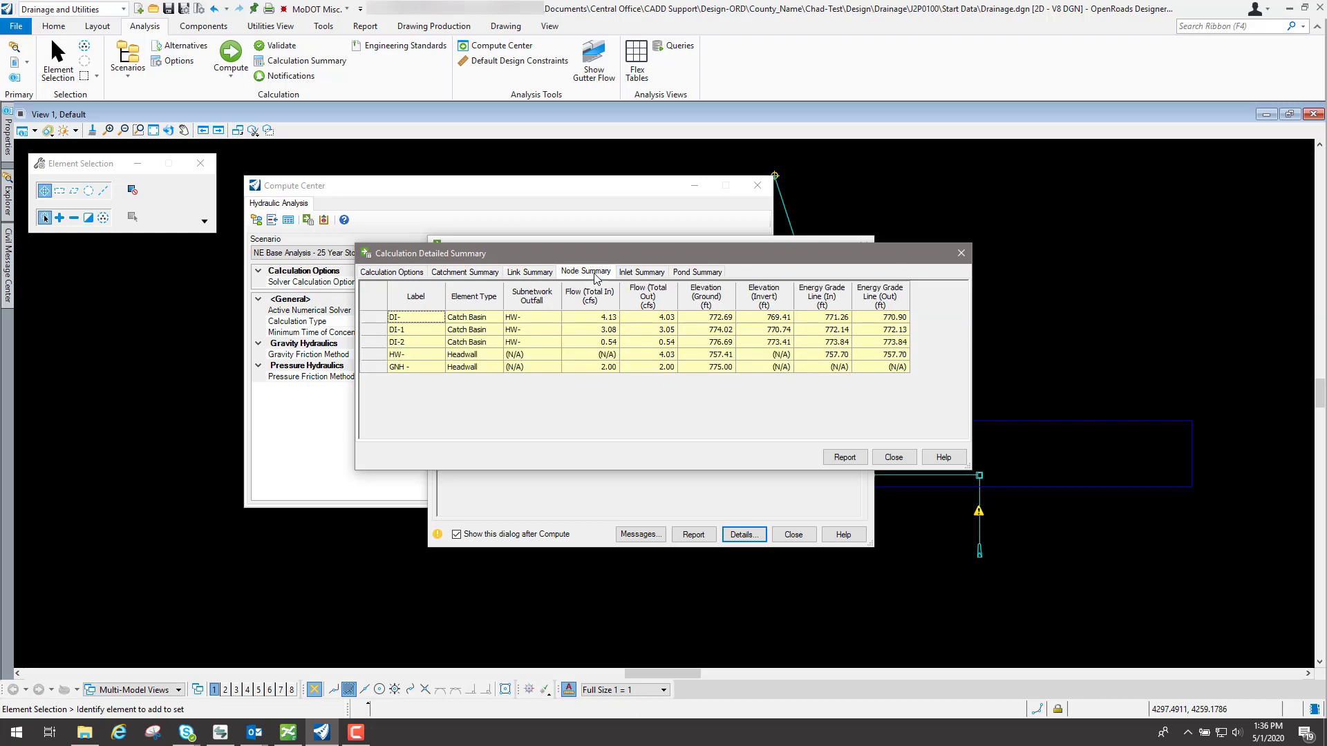
{"action": "left_click", "coordinate": [642, 276]}
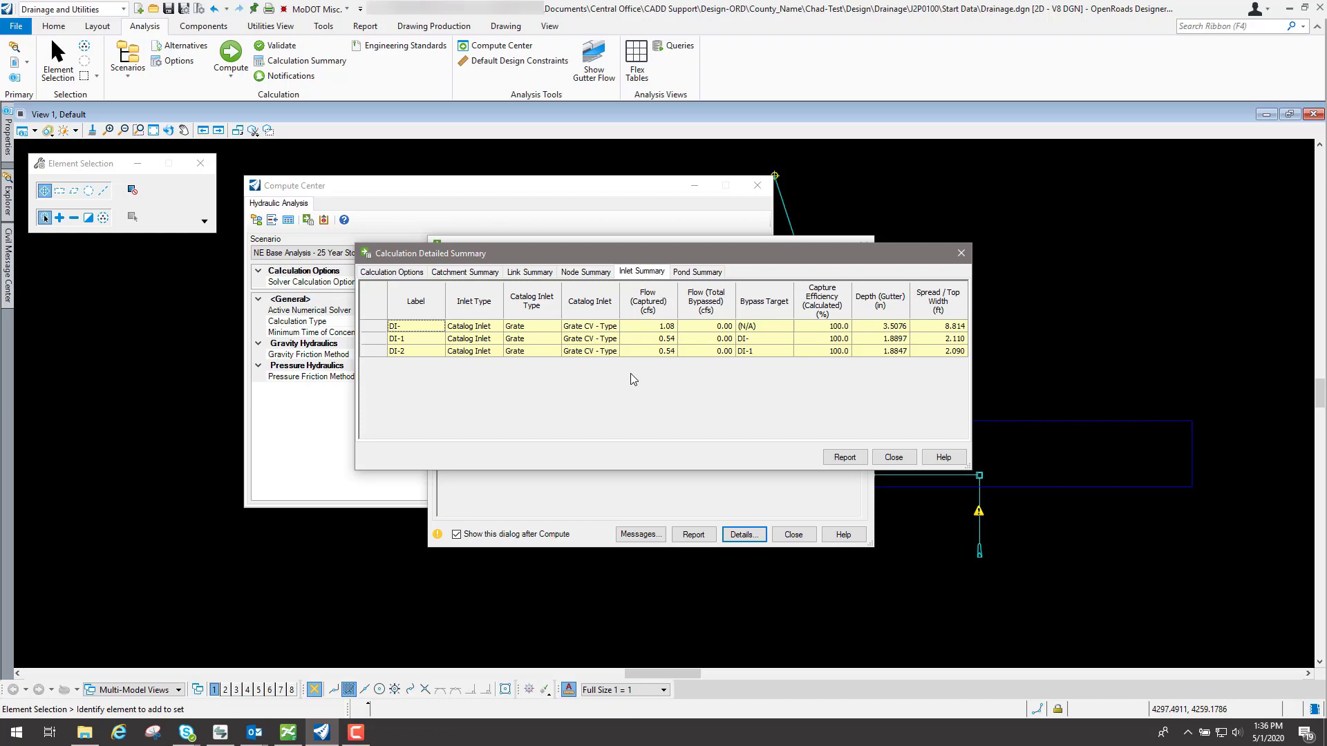
{"action": "left_click", "coordinate": [893, 457]}
{"action": "left_click", "coordinate": [796, 536]}
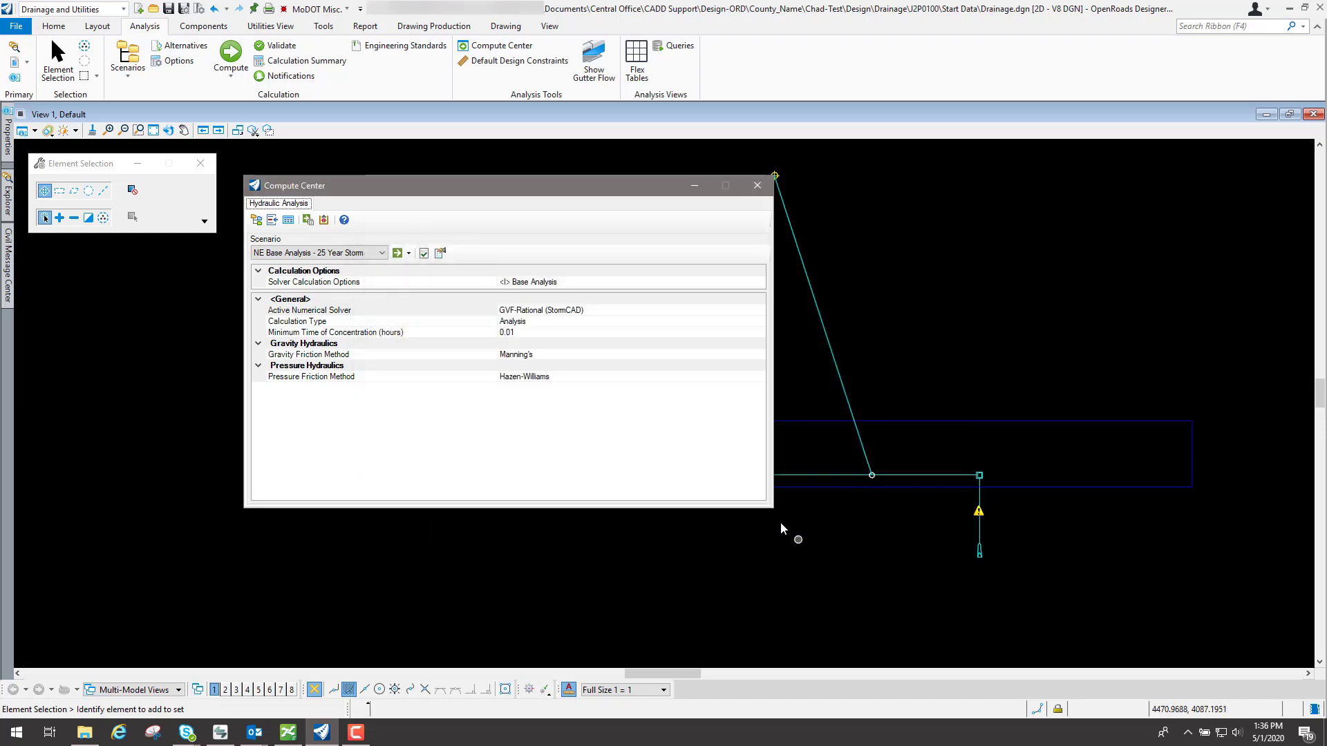
- Close Compute Center and open FlexTables to the Hydraulic Analysis tables listing the MoDOT reports
{"action": "left_click", "coordinate": [758, 188]}
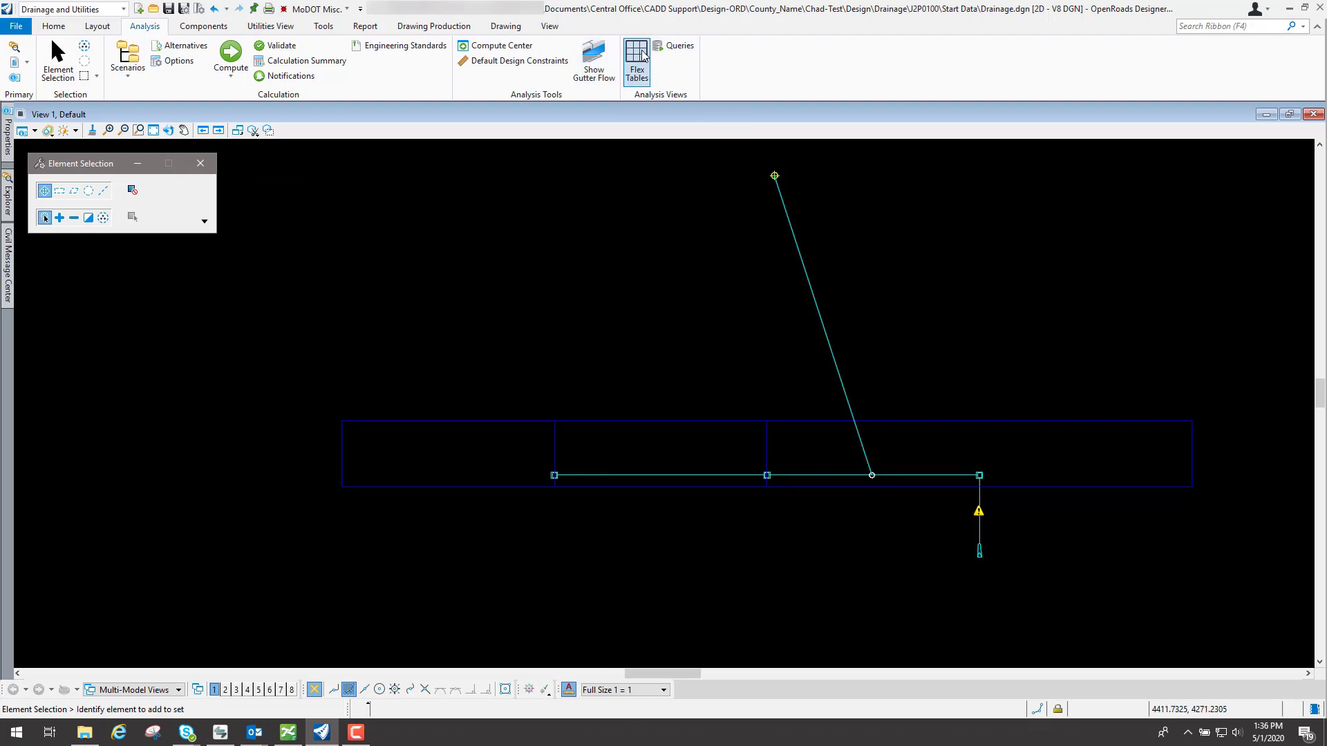
{"action": "left_click", "coordinate": [632, 73]}
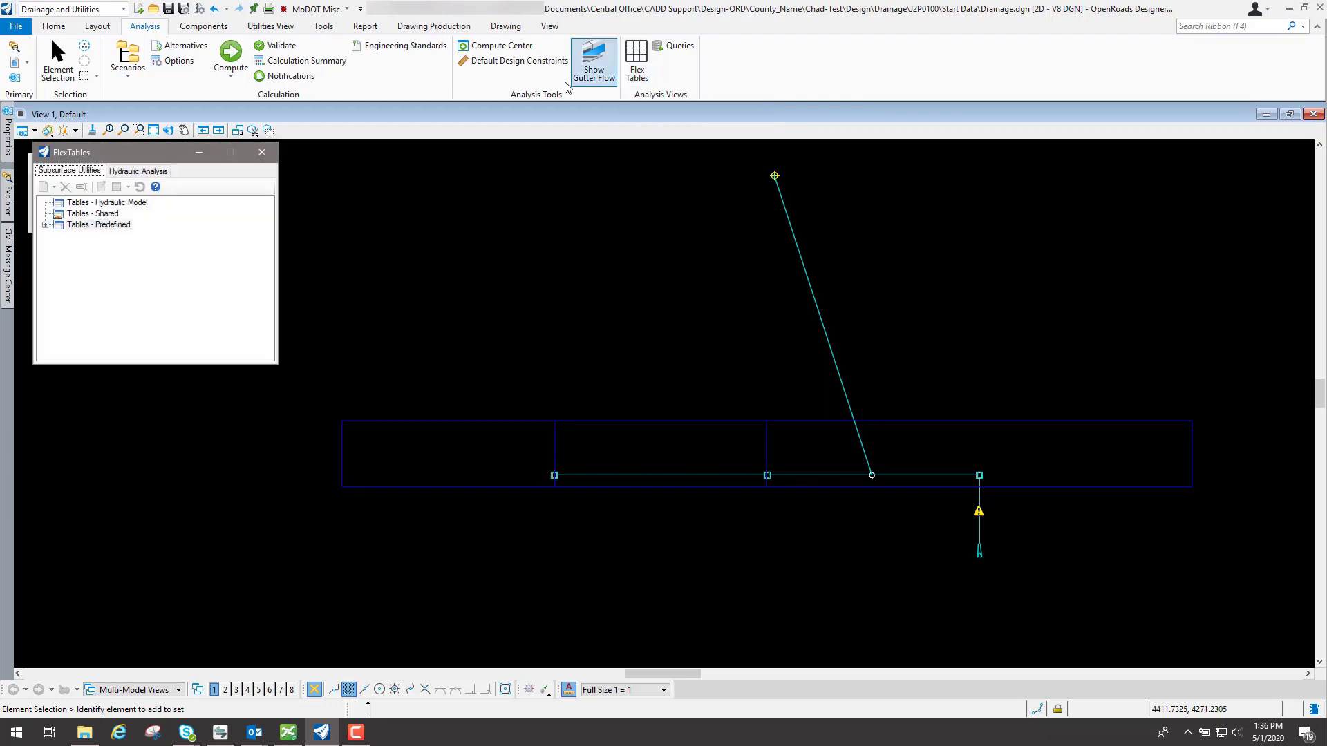
{"action": "left_click", "coordinate": [140, 172]}
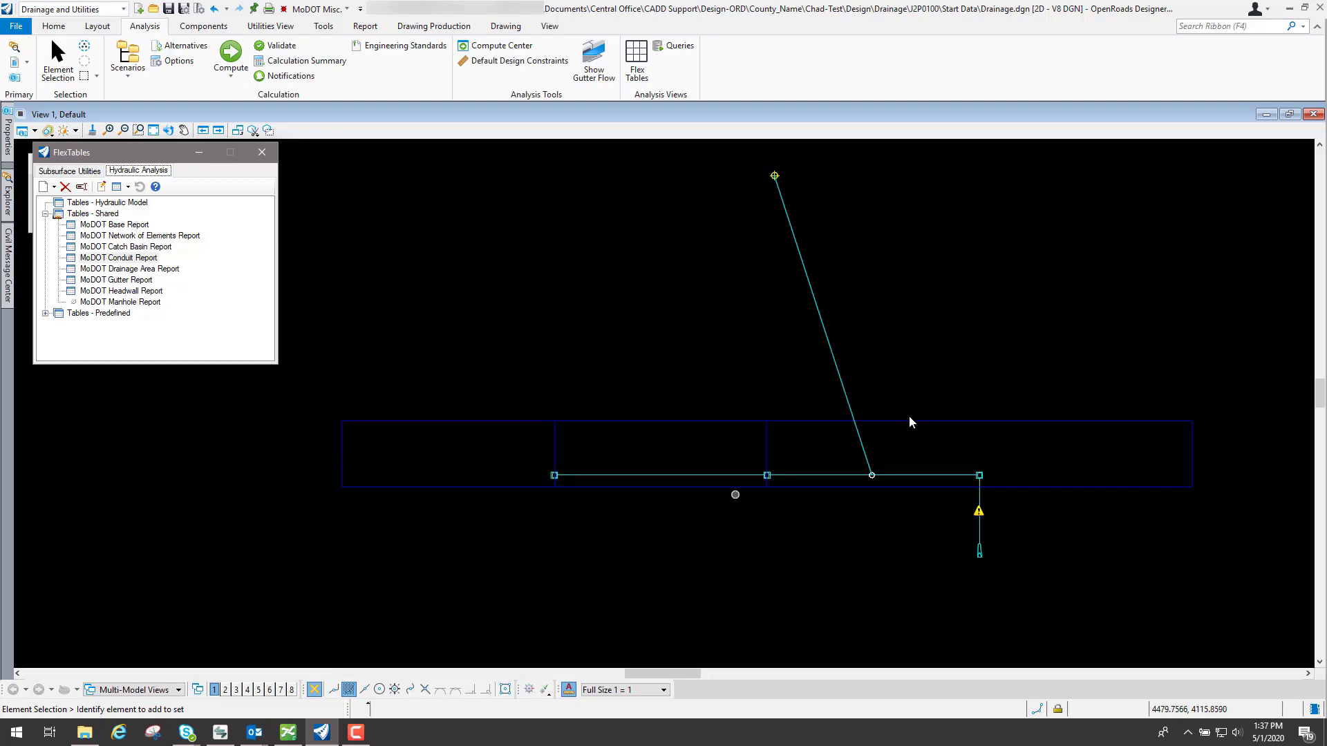
{"action": "double_click", "coordinate": [127, 226]}
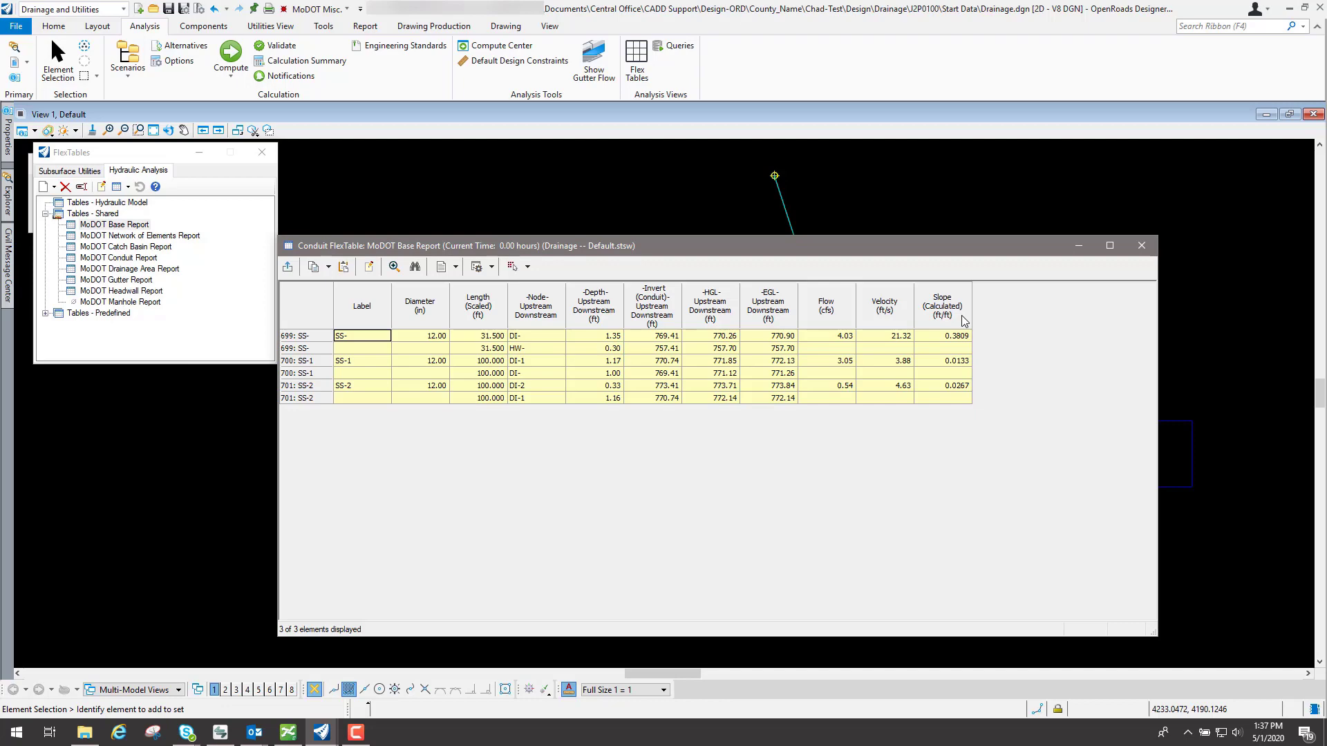
{"action": "left_click", "coordinate": [1141, 245]}
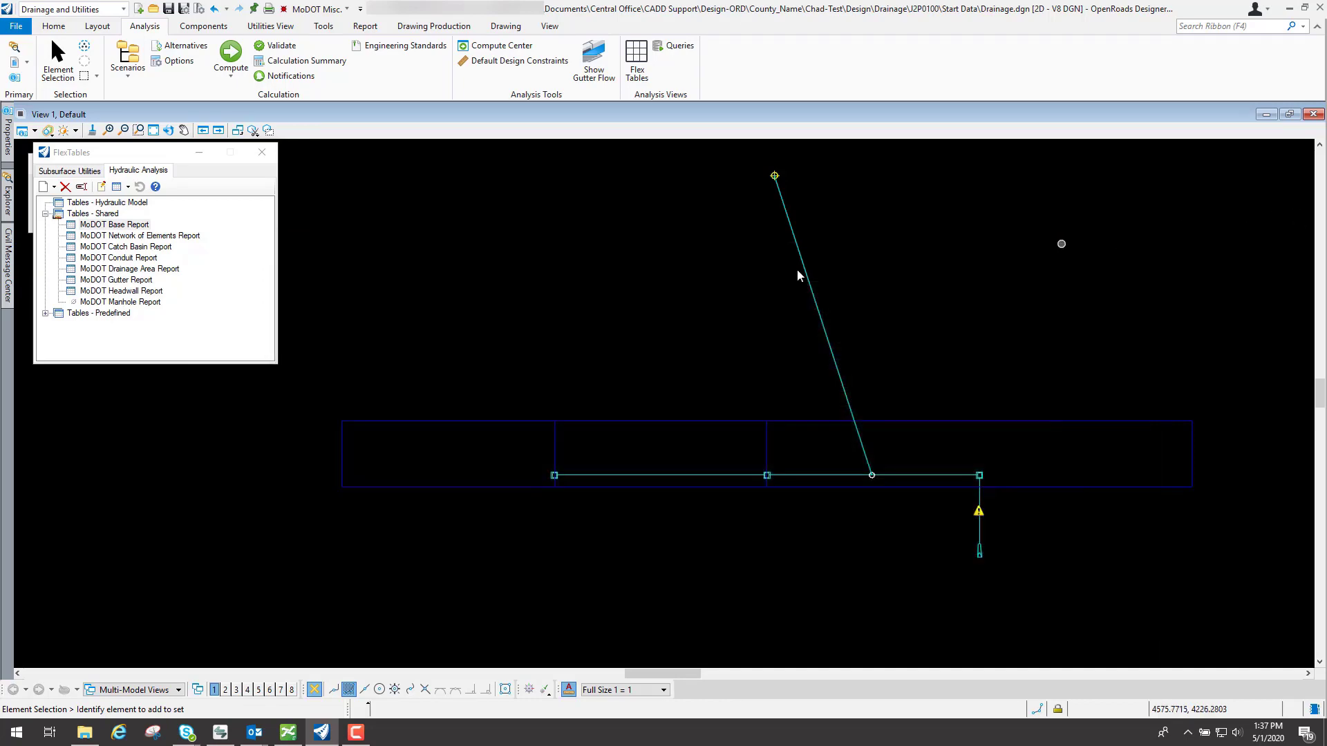
{"action": "double_click", "coordinate": [129, 257]}
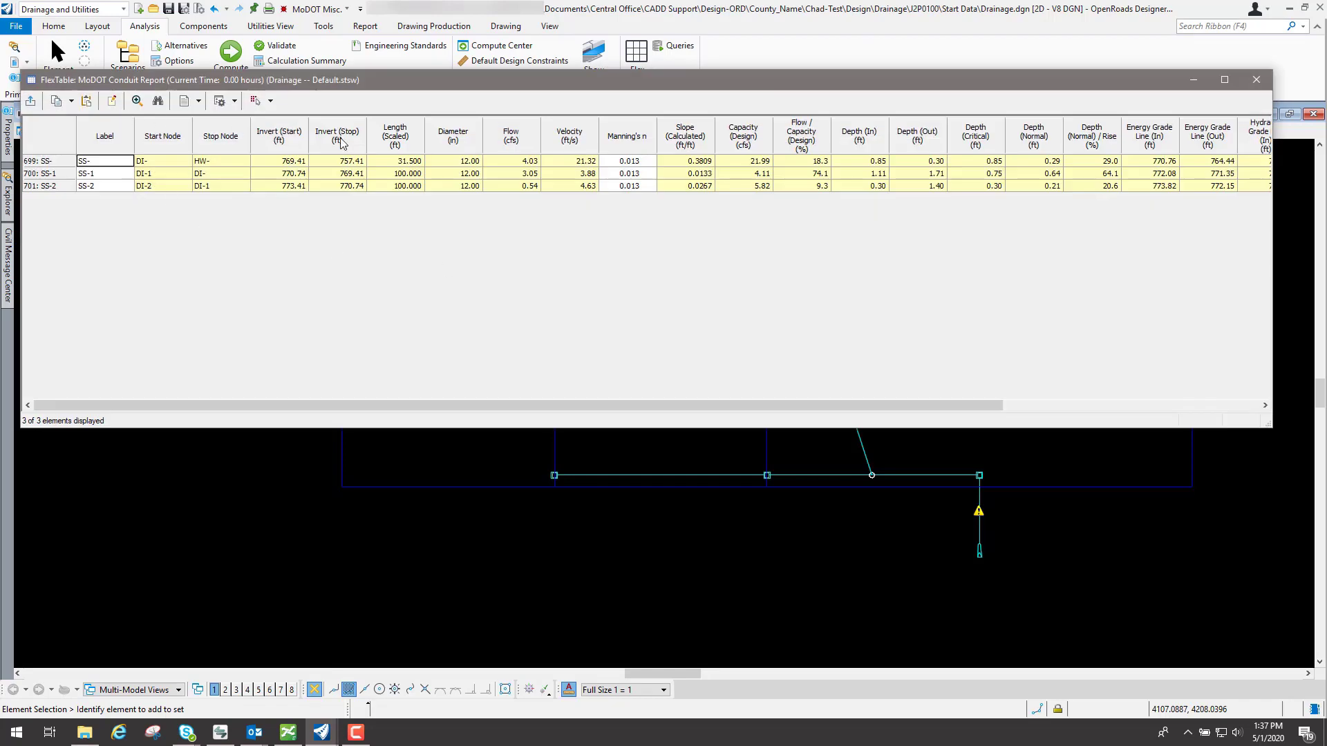
{"action": "left_click_drag", "start_coordinate": [678, 405], "coordinate": [655, 367]}
{"action": "left_click", "coordinate": [1257, 81]}
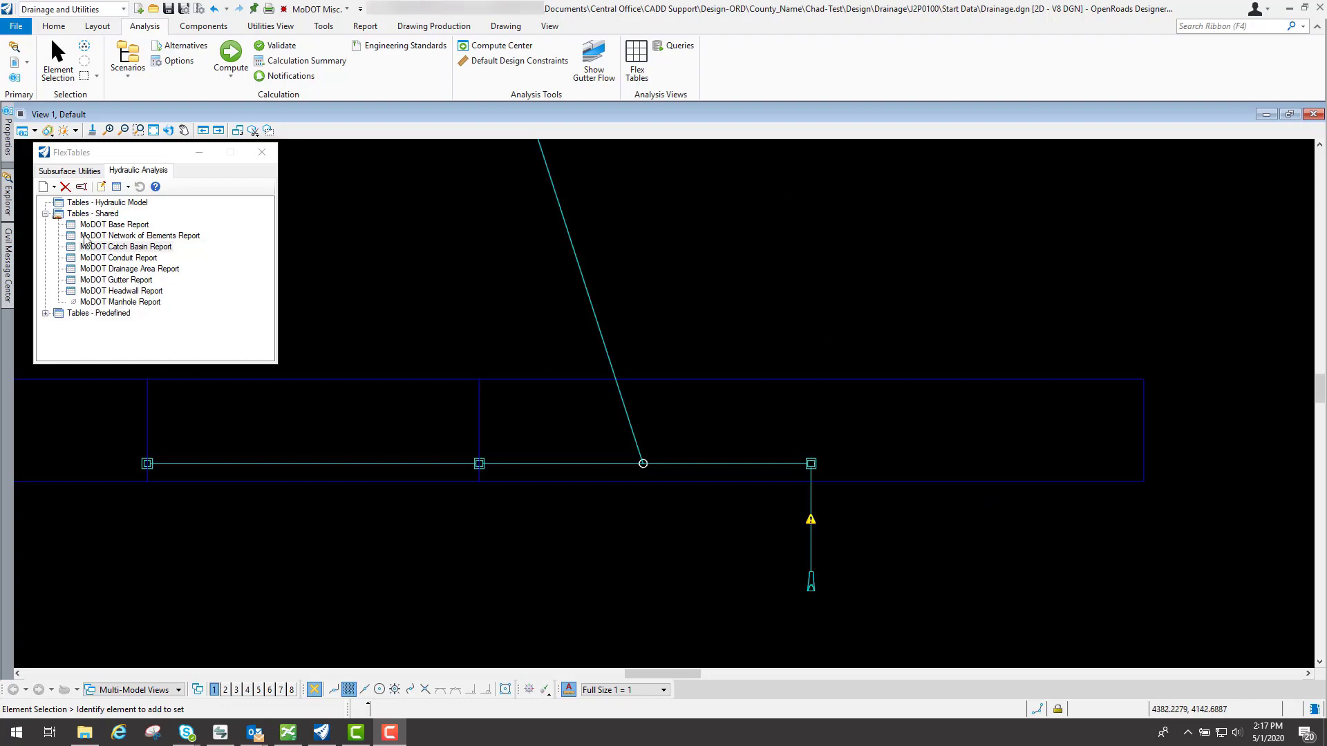
- In the MoDOT Catch Basin Report, change inlet DI-'s invert elevation from 769.41 to 768.00
{"action": "left_click", "coordinate": [116, 154]}
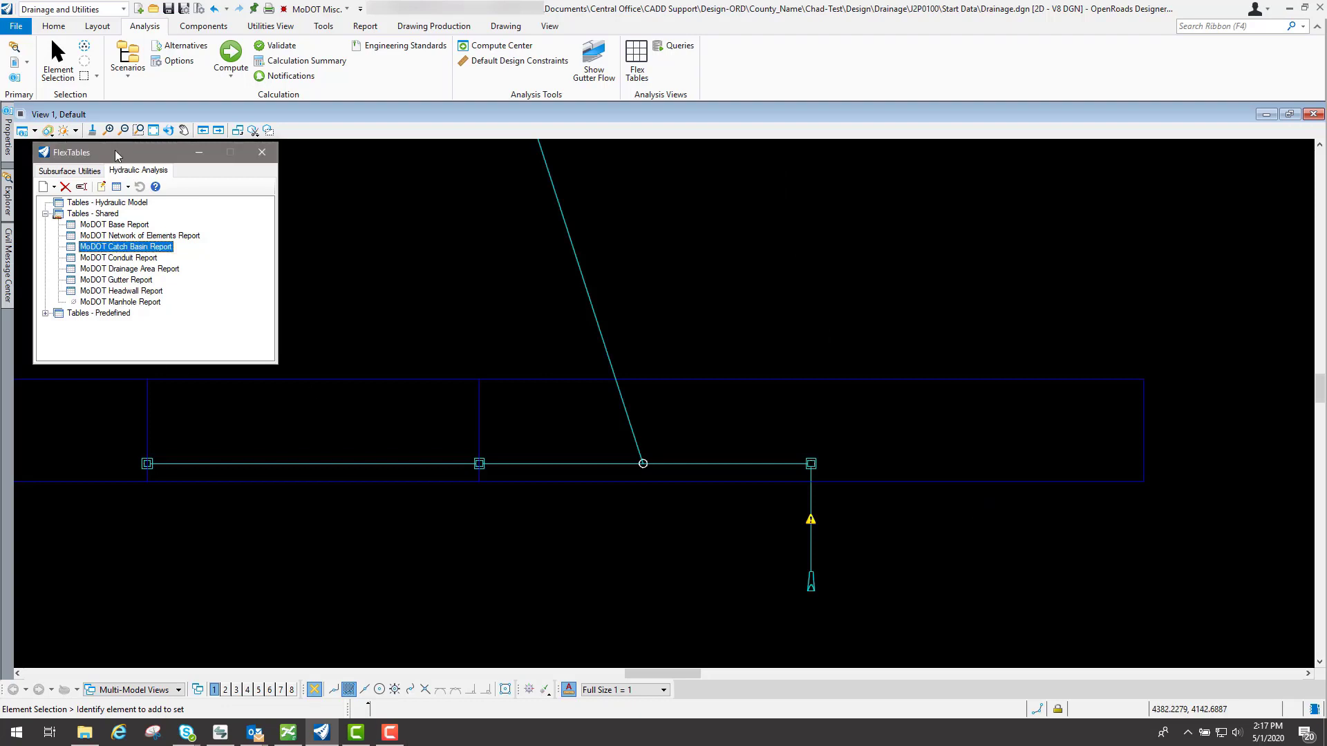
{"action": "double_click", "coordinate": [129, 247]}
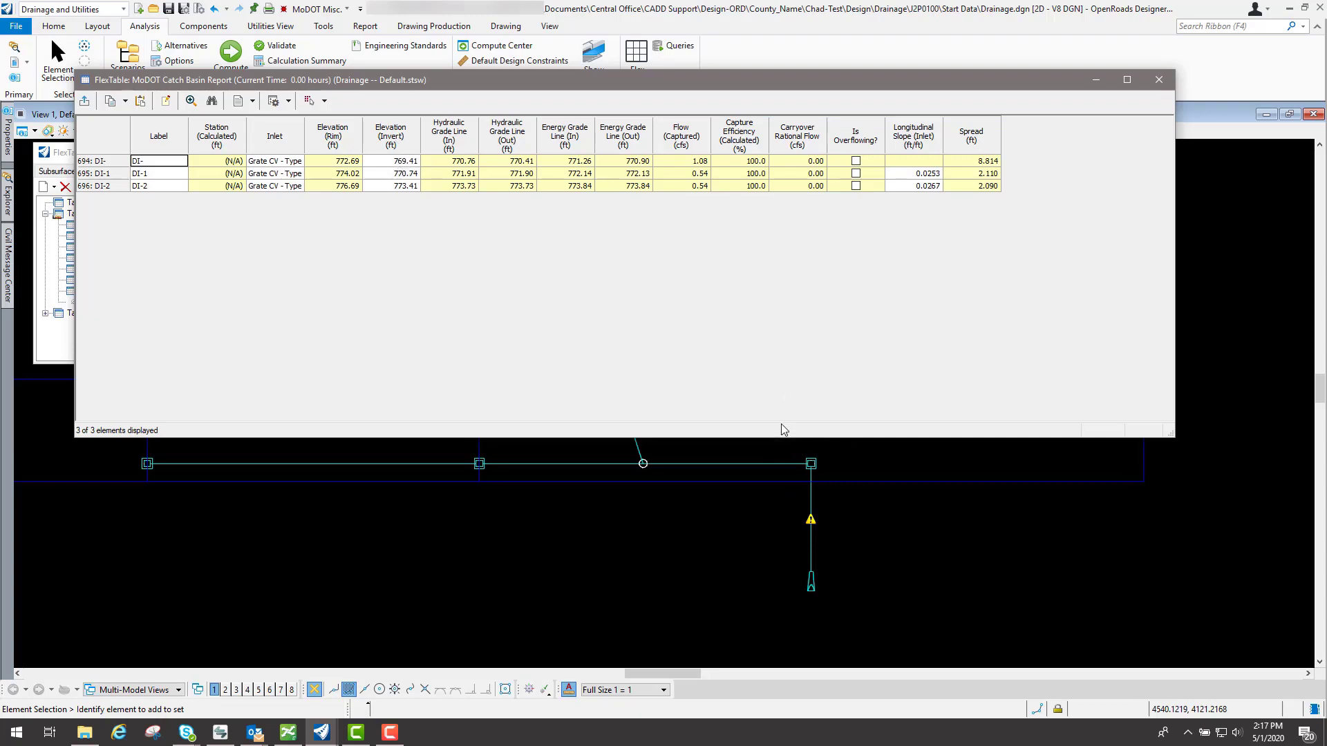
{"action": "left_click", "coordinate": [398, 164]}
{"action": "left_click", "coordinate": [396, 164]}
{"action": "type", "text": "7"}
{"action": "left_click", "coordinate": [421, 163]}
- Close the catch basin report and open the full Properties of inlet node DI- from the drawing
{"action": "left_click", "coordinate": [1158, 81]}
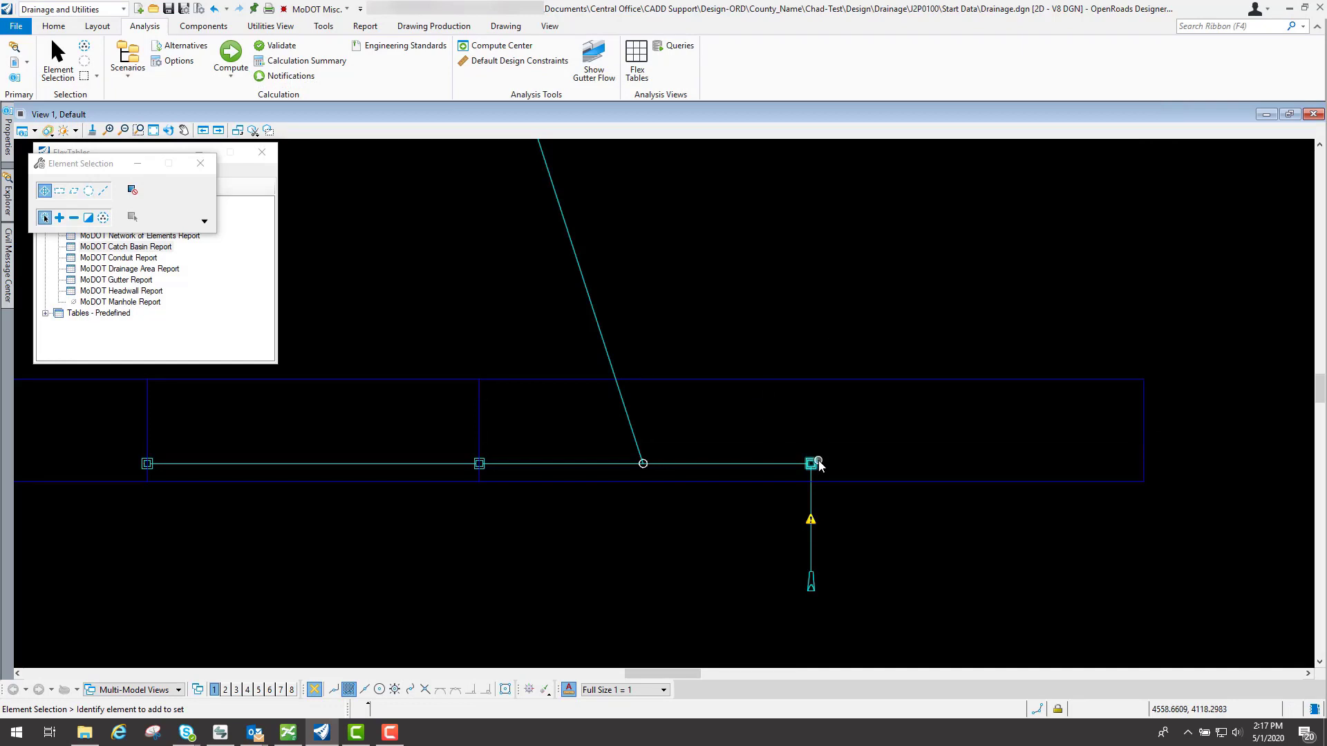
{"action": "left_click", "coordinate": [818, 462]}
{"action": "scroll", "coordinate": [818, 463], "scroll_direction": "up", "scroll_amount": 4}
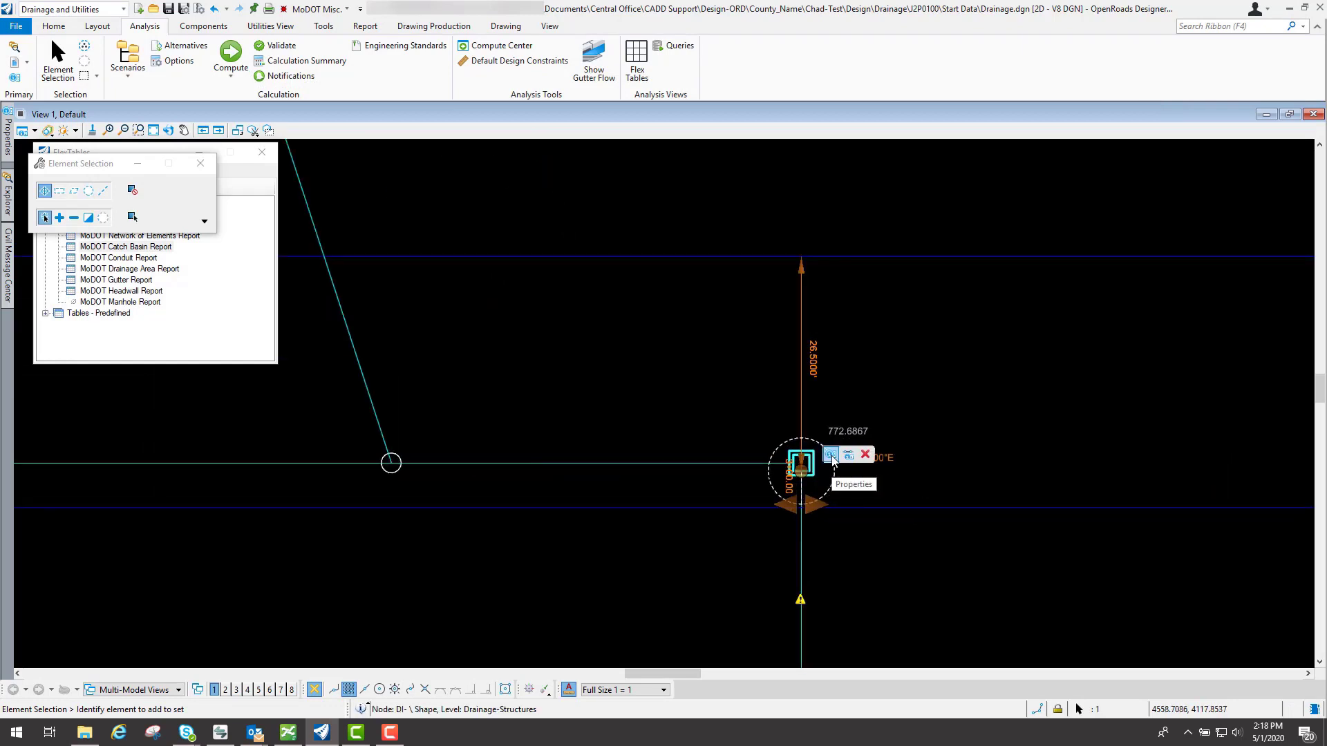
{"action": "left_click", "coordinate": [831, 456]}
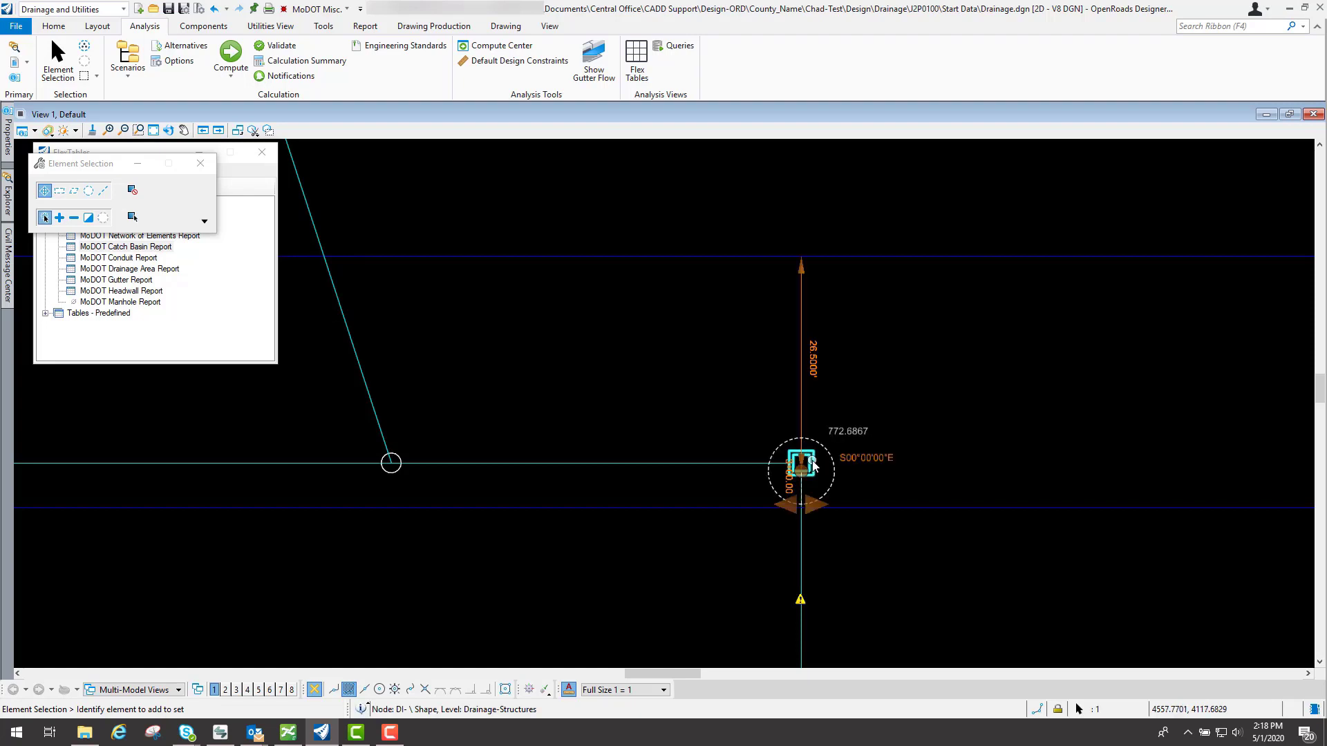
{"action": "left_click", "coordinate": [845, 457]}
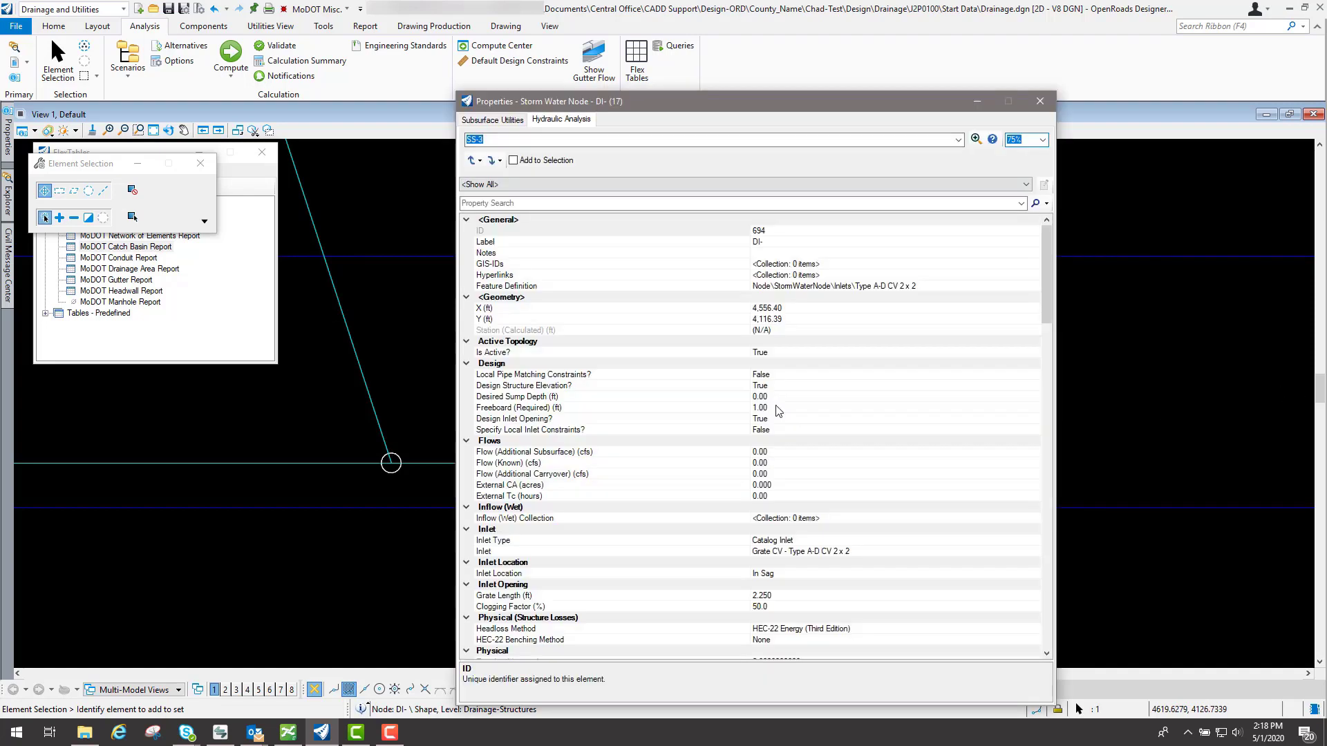
- Confirm DI-'s Elevation (Invert) reads 768.00, close Properties and move Element Selection aside
{"action": "scroll", "coordinate": [777, 410], "scroll_direction": "down", "scroll_amount": 8}
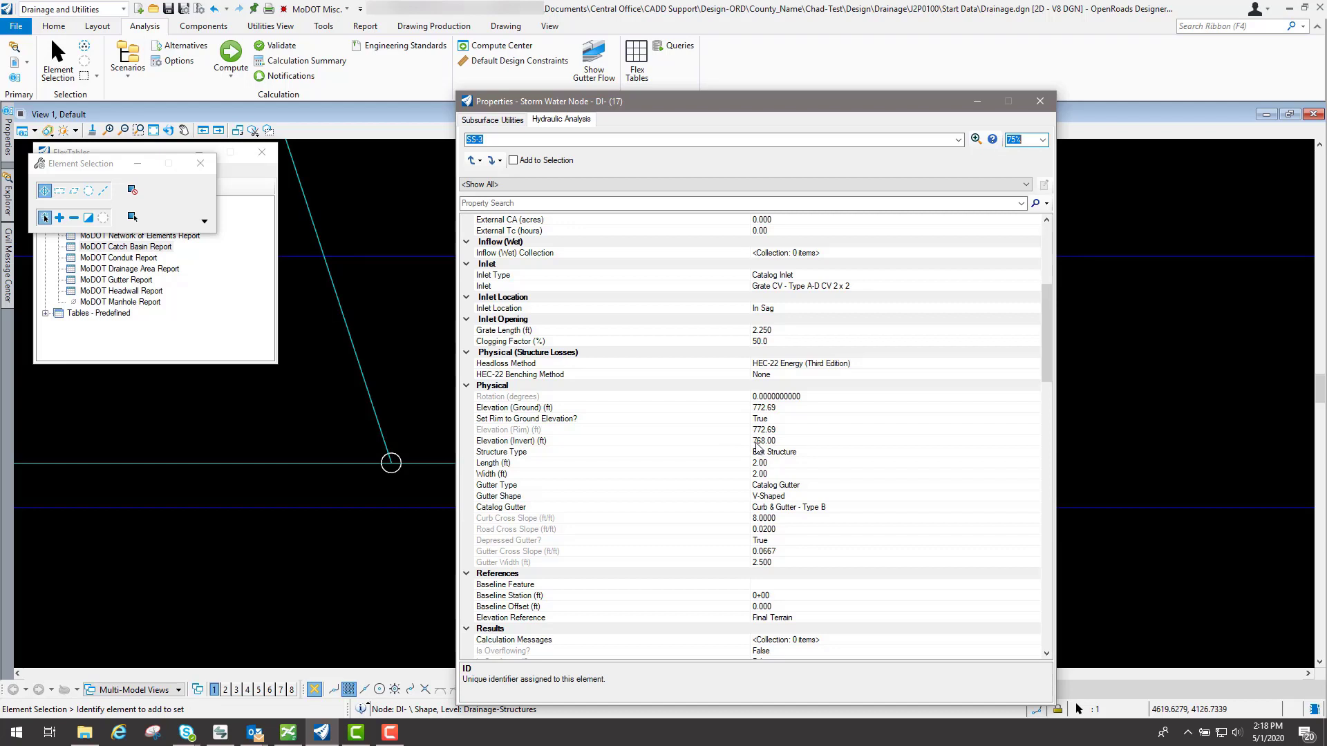
{"action": "left_click", "coordinate": [1040, 101]}
{"action": "left_click_drag", "start_coordinate": [89, 164], "coordinate": [433, 184]}
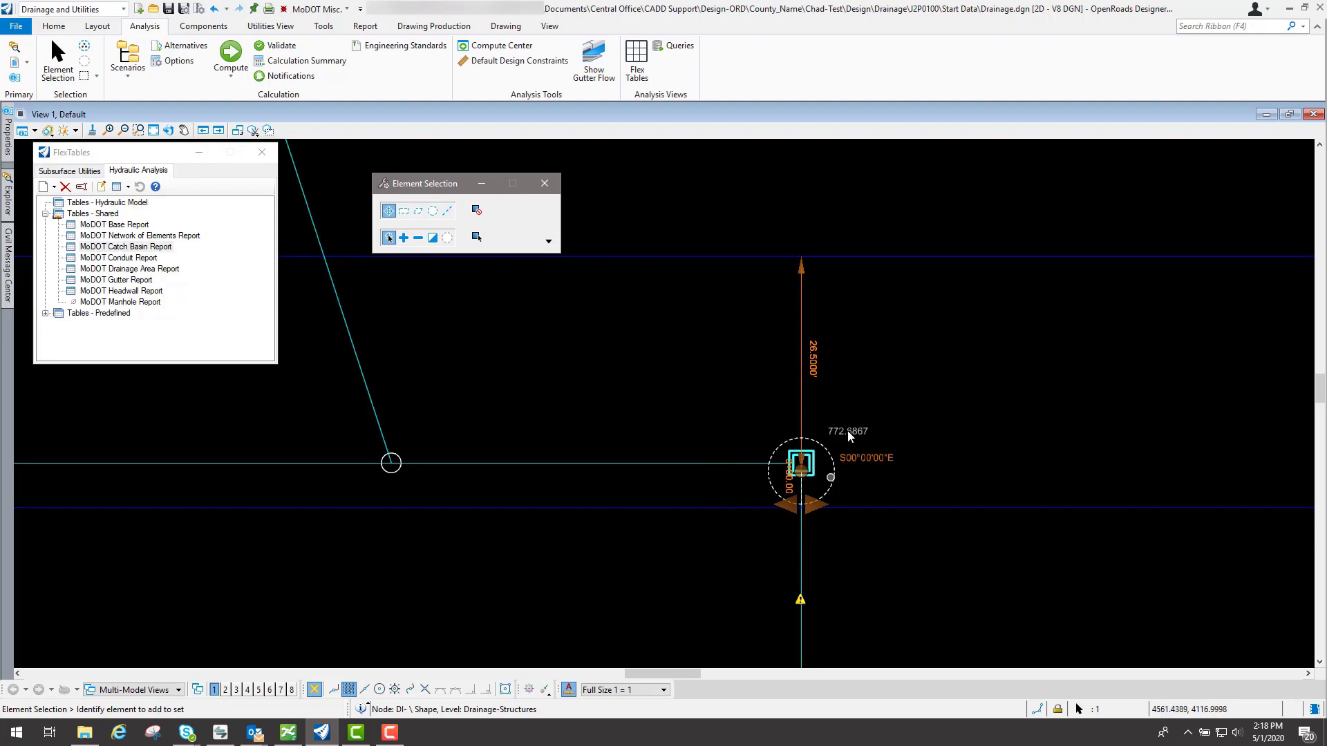
- Deselect the inlet node and move the Element Selection dialog to uncover the pipe network's top end
{"action": "left_click", "coordinate": [691, 356]}
{"action": "scroll", "coordinate": [600, 342], "scroll_direction": "down", "scroll_amount": 8}
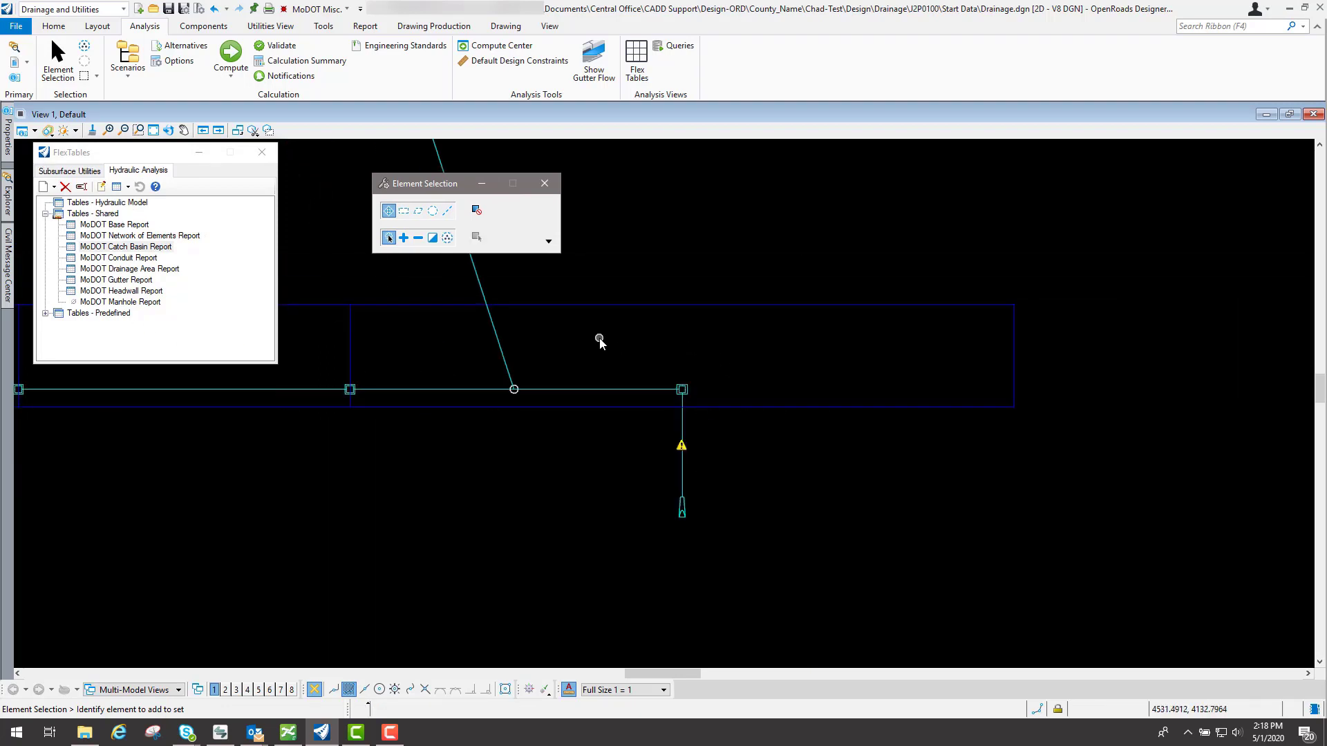
{"action": "scroll", "coordinate": [597, 196], "scroll_direction": "up", "scroll_amount": 3}
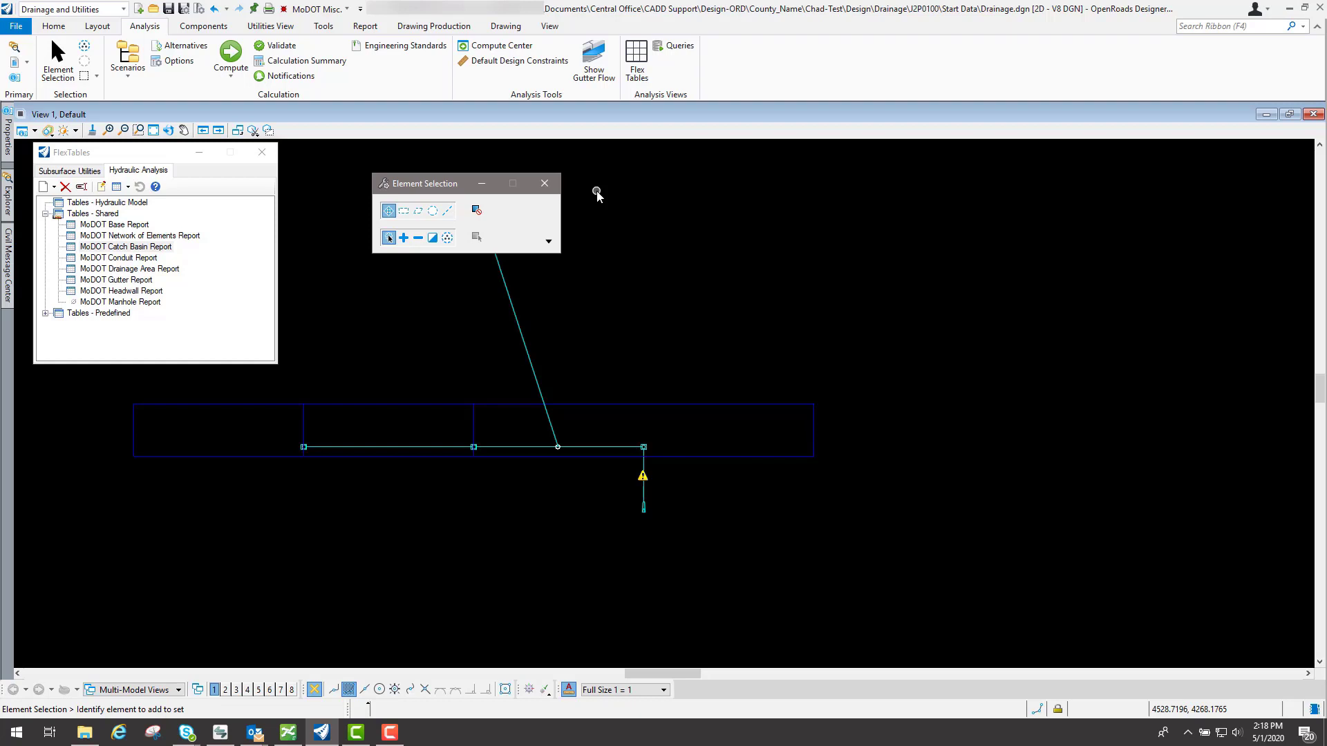
{"action": "left_click_drag", "start_coordinate": [439, 183], "coordinate": [340, 280]}
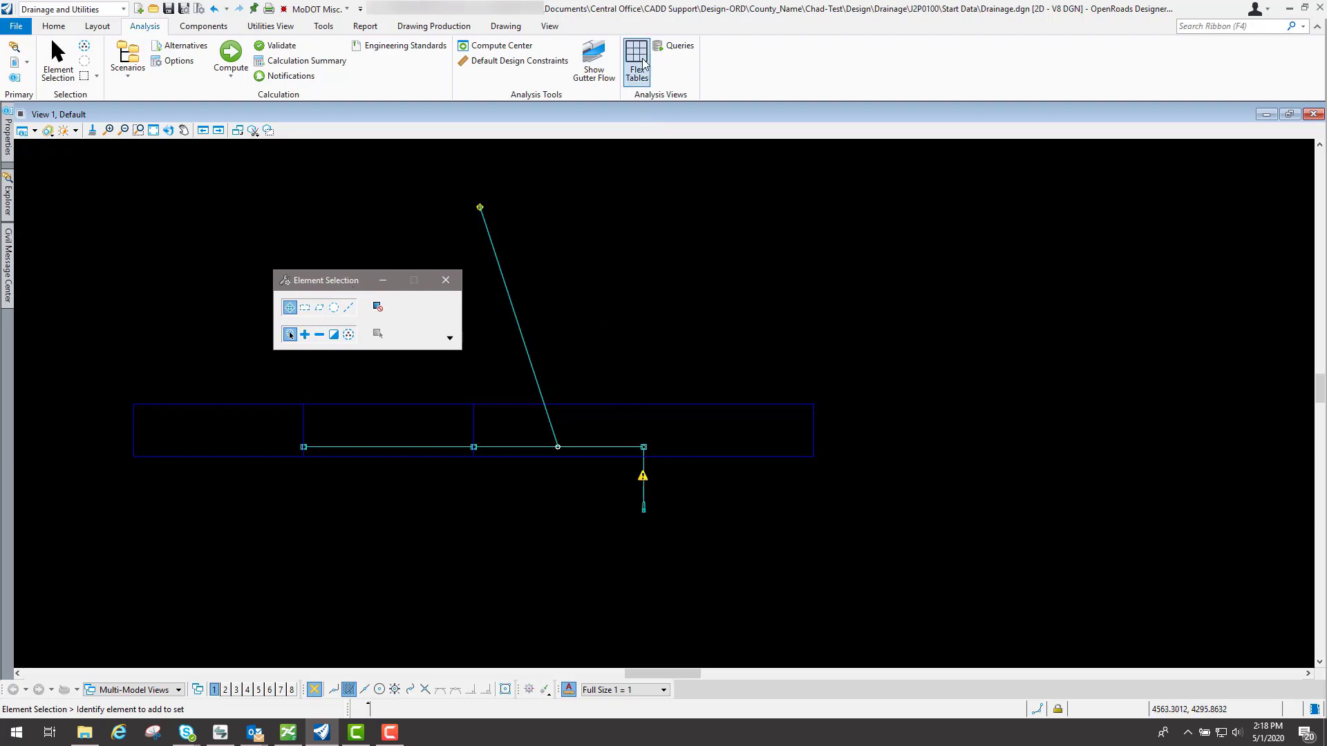
- Reopen the Calculation Detailed Summary showing 5 network traversals and 0.001 convergence
{"action": "left_click", "coordinate": [500, 45]}
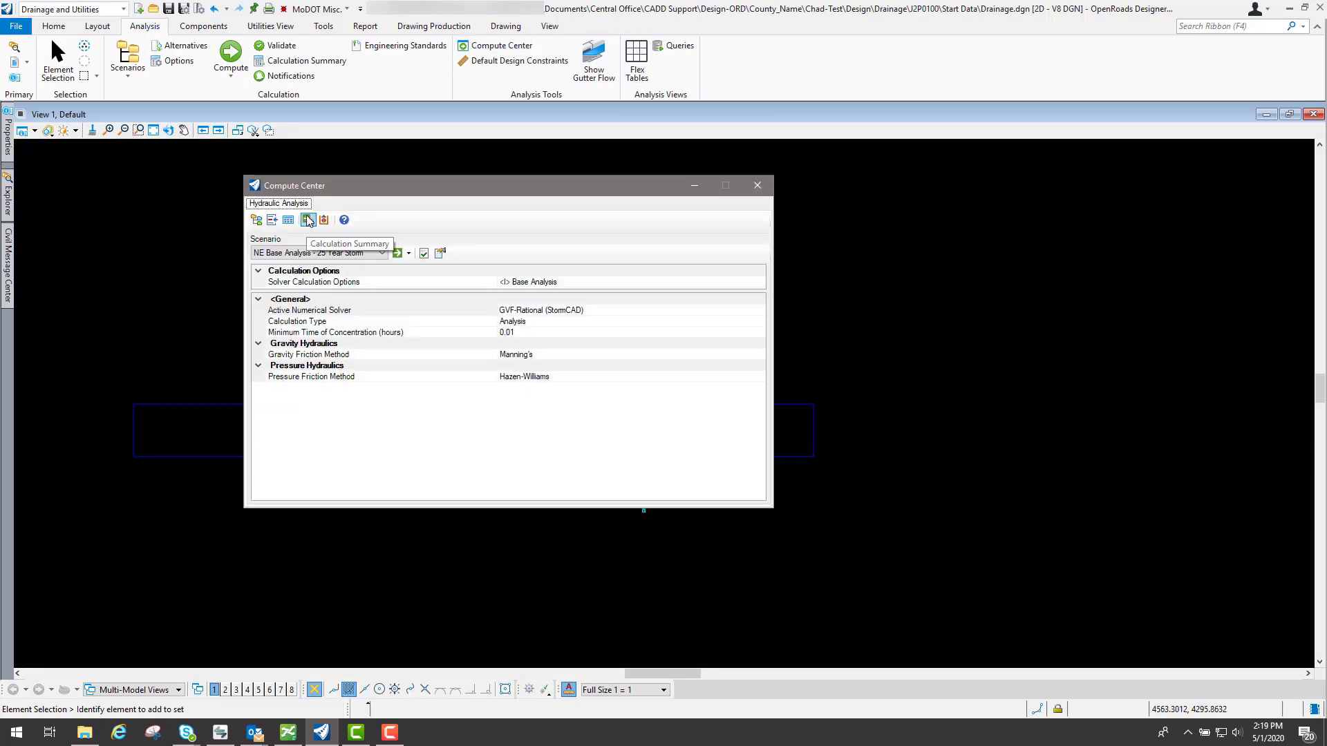
{"action": "left_click", "coordinate": [308, 221]}
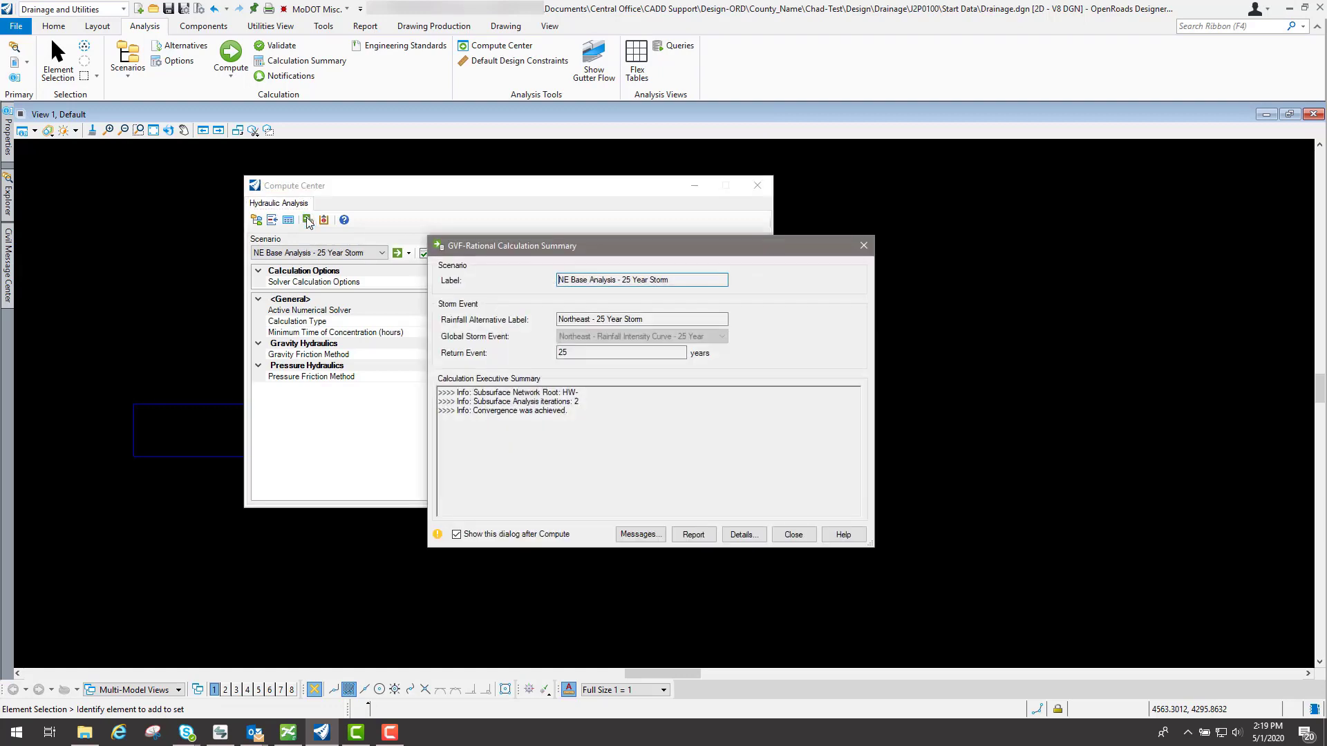
{"action": "left_click", "coordinate": [743, 534]}
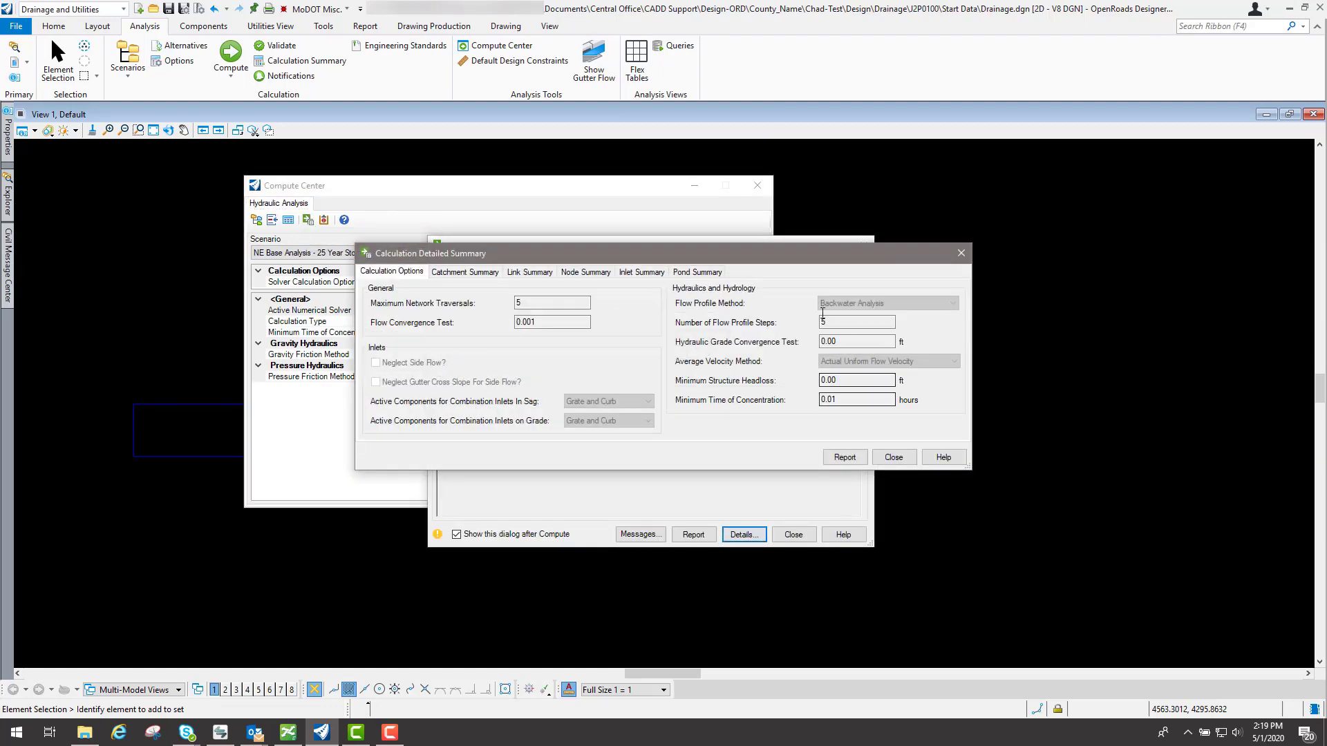